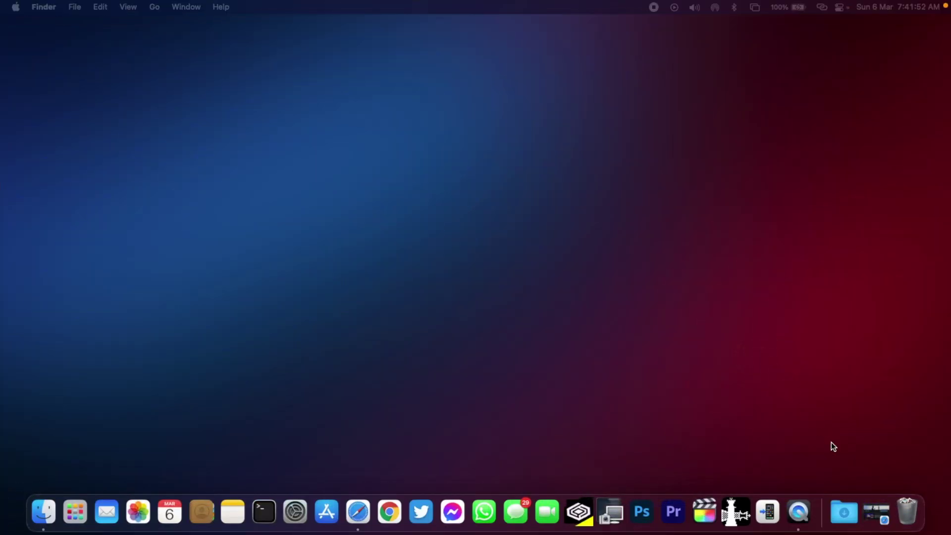
# Step: Confirm in About This Mac that the Mac runs macOS Monterey 12.0.1, then return to the YouTube channel page
pyautogui.click(877, 513)
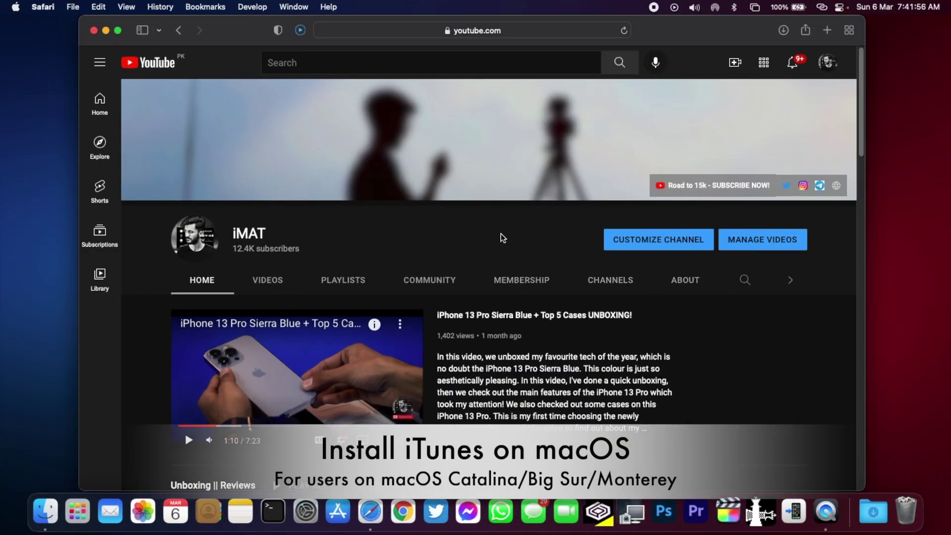
pyautogui.click(27, 68)
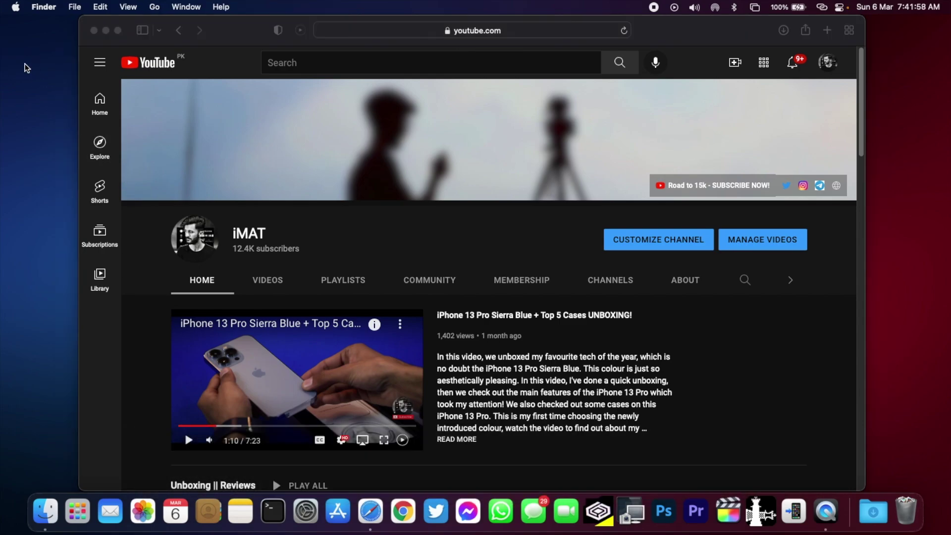
pyautogui.click(17, 6)
pyautogui.click(30, 23)
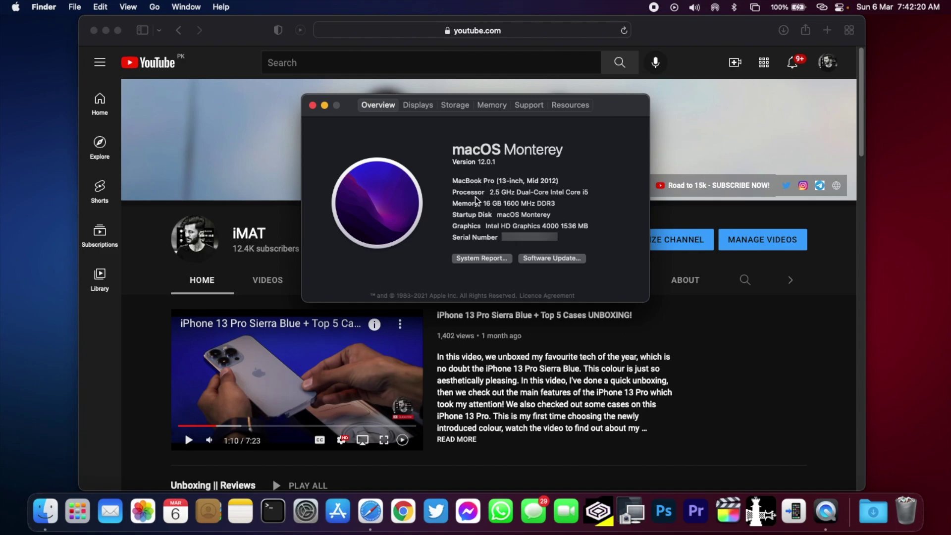
pyautogui.click(313, 106)
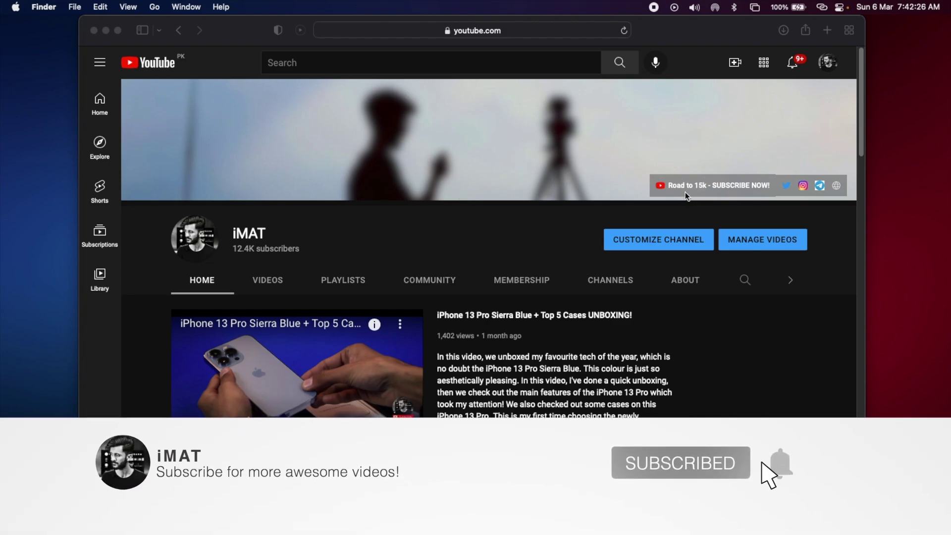
pyautogui.click(589, 222)
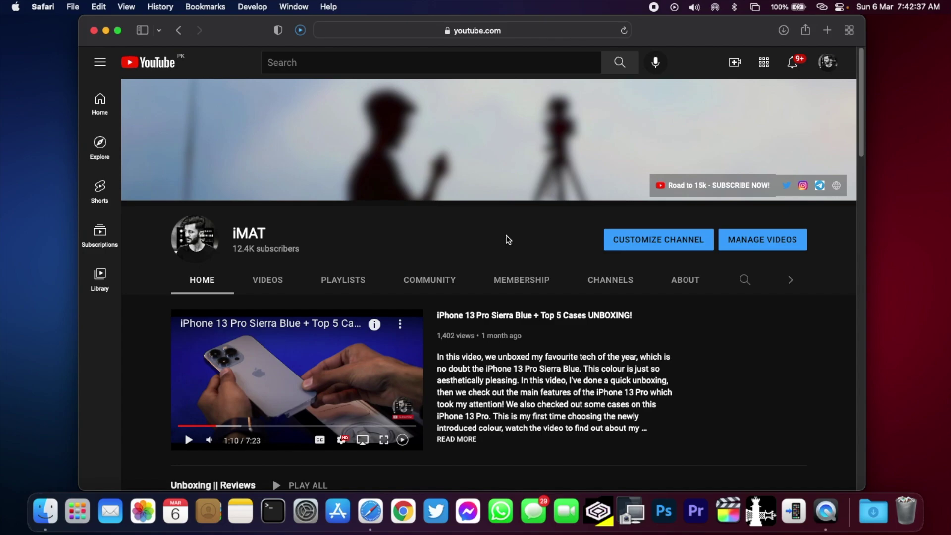
# Step: Minimize Safari, tidy the desktop, and extract Retroactive.1.9.zip into its Retroactive 1.9 folder
pyautogui.click(105, 30)
pyautogui.rightClick(626, 209)
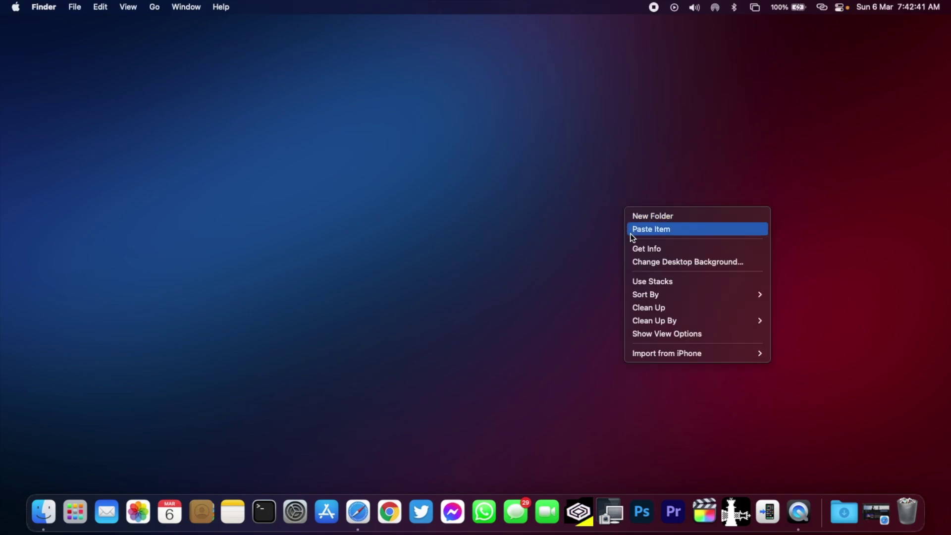
pyautogui.click(657, 307)
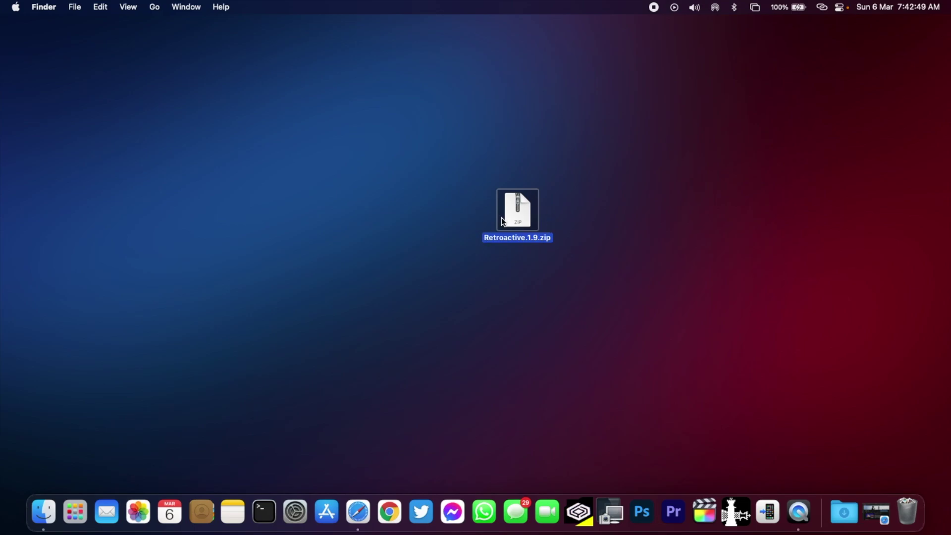
pyautogui.doubleClick(516, 211)
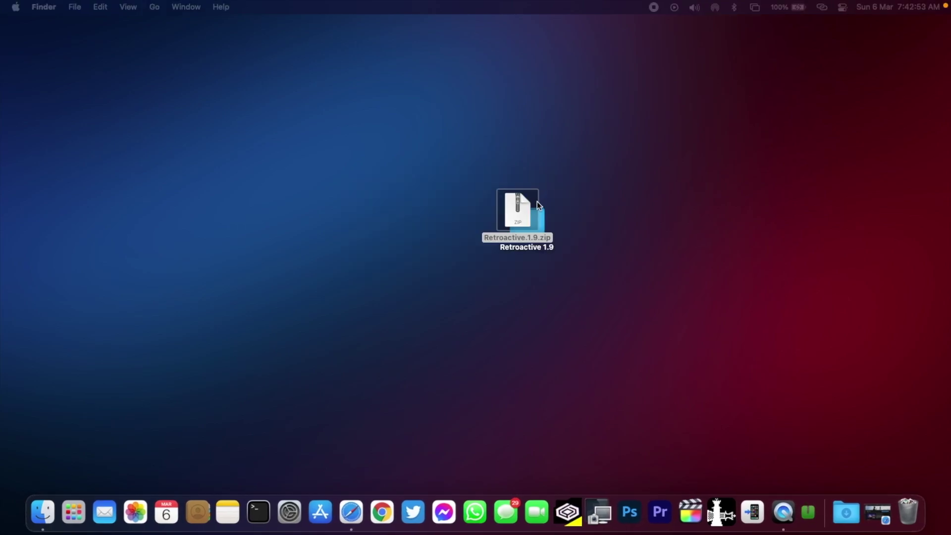
pyautogui.doubleClick(534, 233)
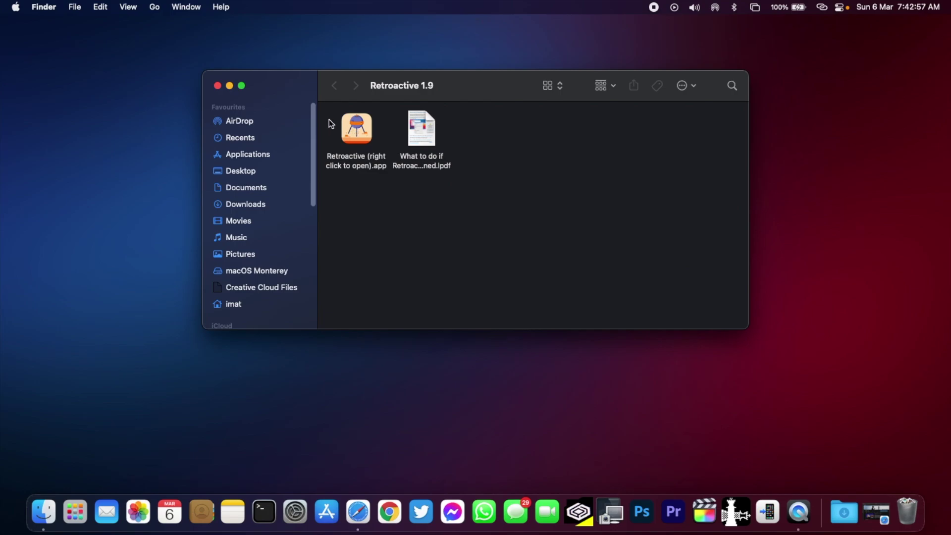
# Step: Preview the Retroactive help PDF in Quick Look, then bring up the Retroactive app's context menu
pyautogui.moveTo(387, 221); pyautogui.dragTo(545, 114)
pyautogui.click(467, 163)
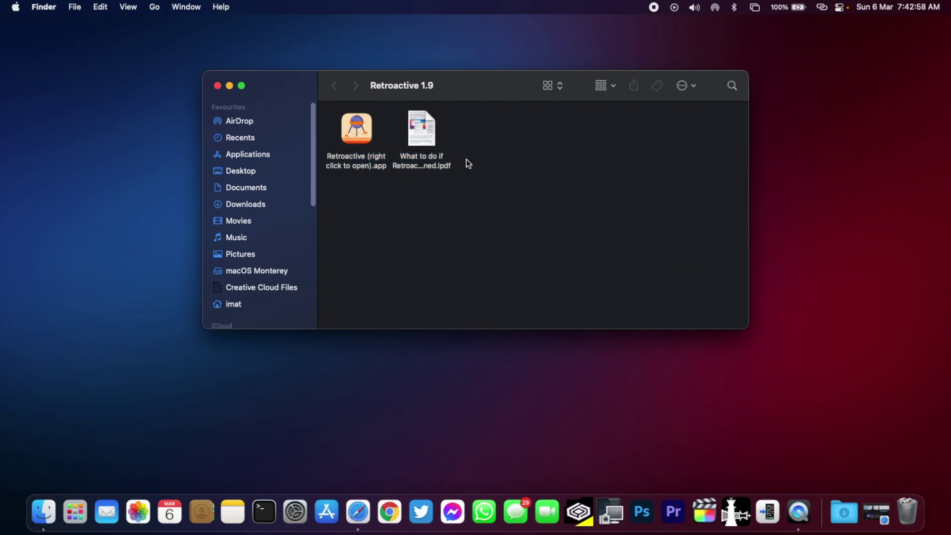
pyautogui.click(427, 128)
pyautogui.click(353, 130)
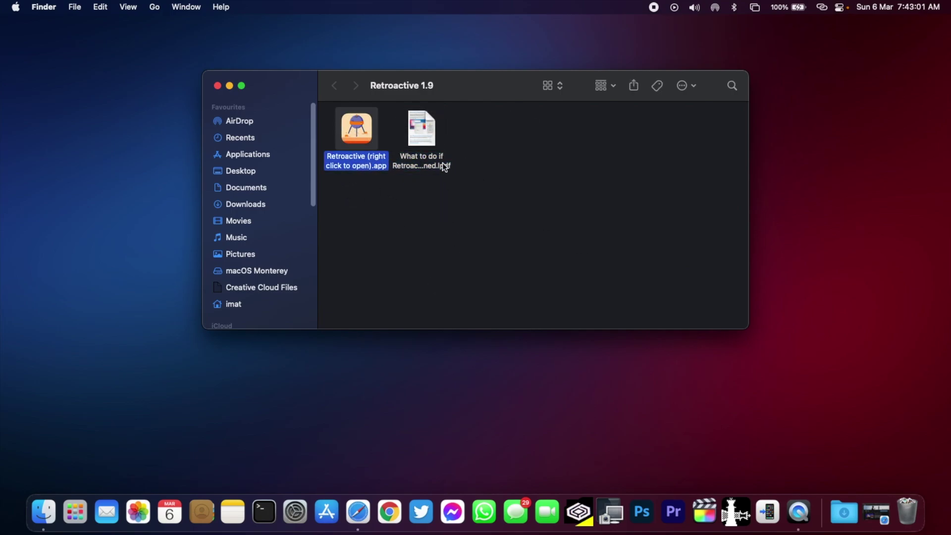
pyautogui.click(437, 131)
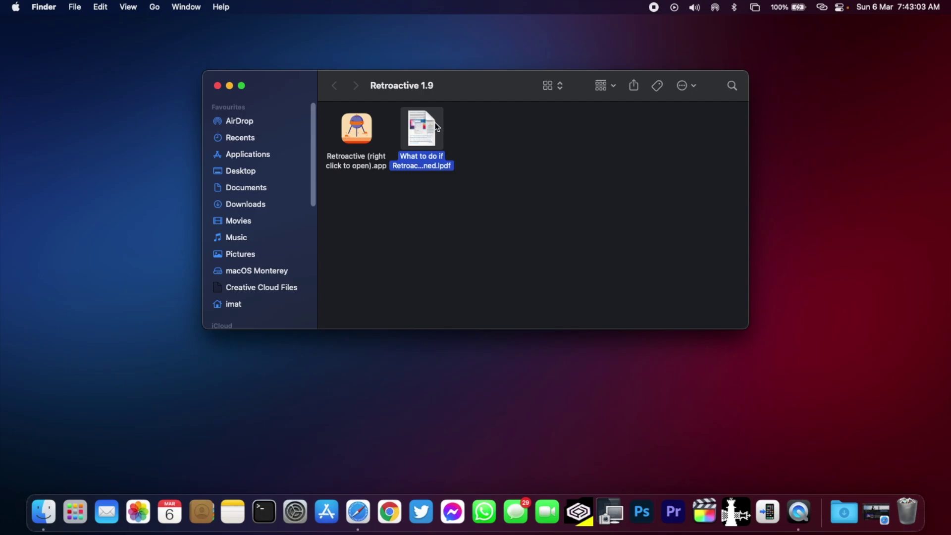
pyautogui.press('space')
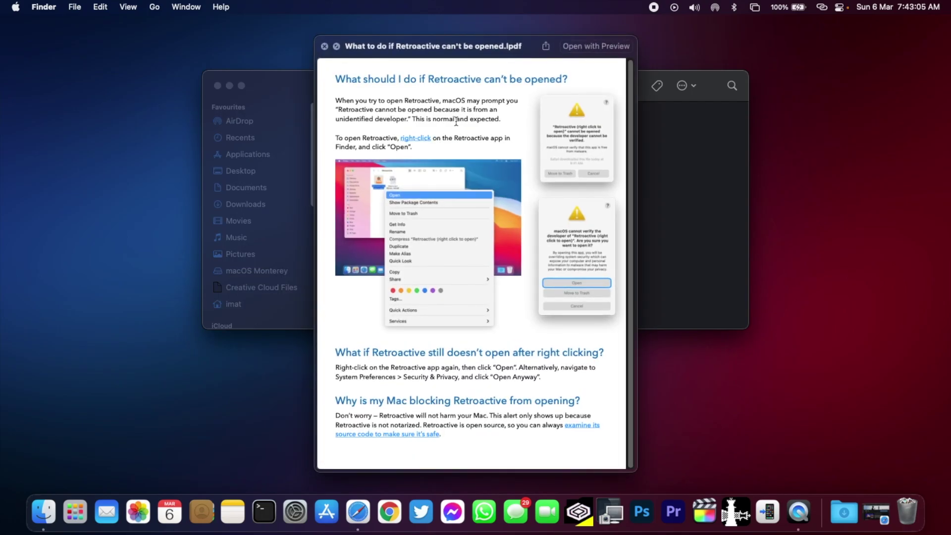
pyautogui.press('space')
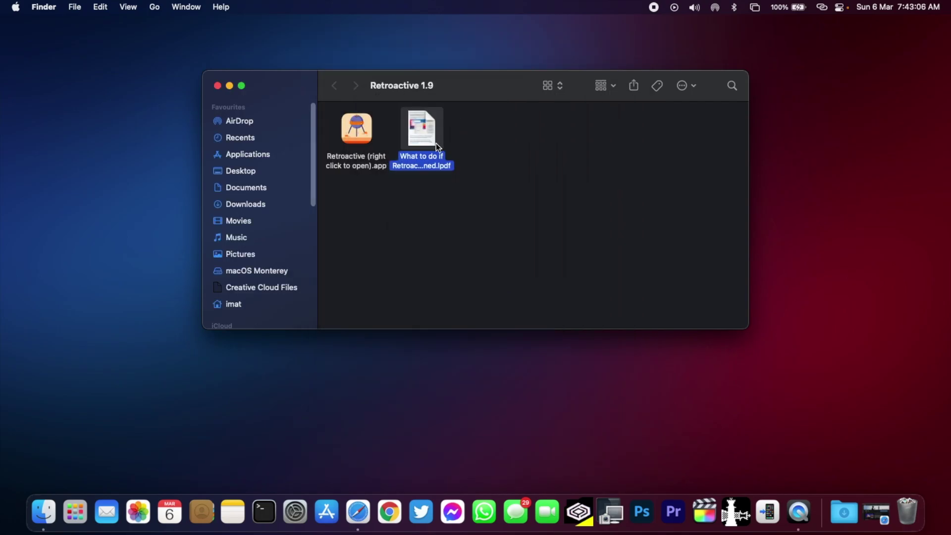
pyautogui.rightClick(368, 137)
# Step: Accept the Gatekeeper unverified-developer warning so the downloaded Retroactive app opens
pyautogui.click(406, 133)
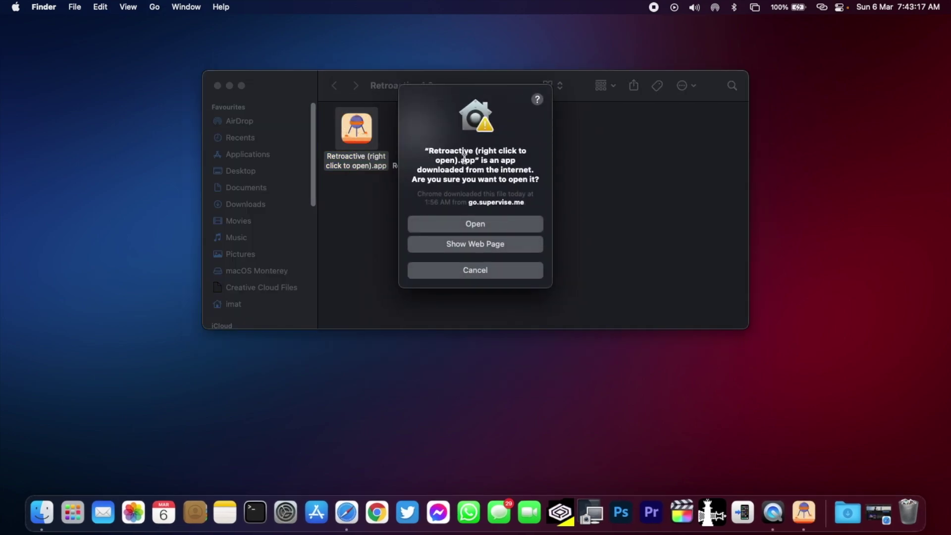
pyautogui.moveTo(424, 148); pyautogui.dragTo(530, 151)
pyautogui.click(536, 162)
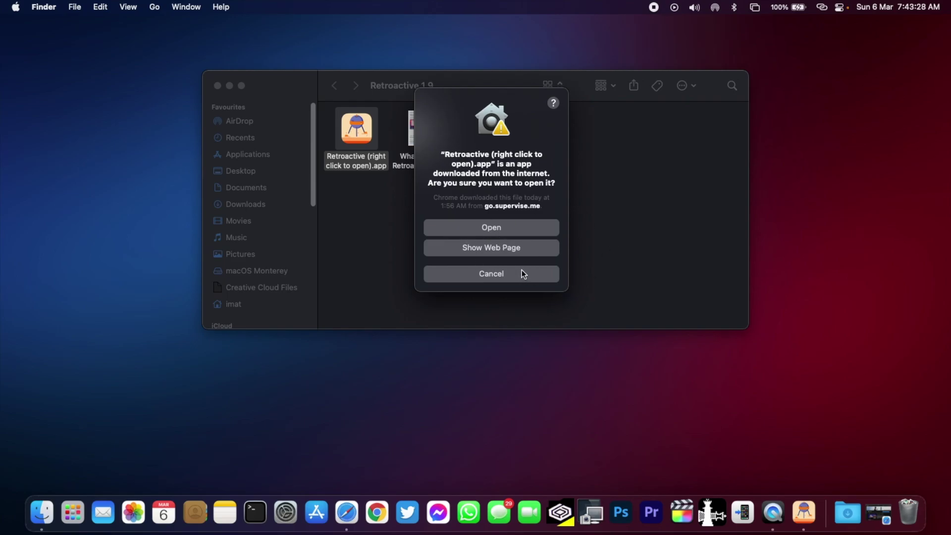
pyautogui.click(496, 235)
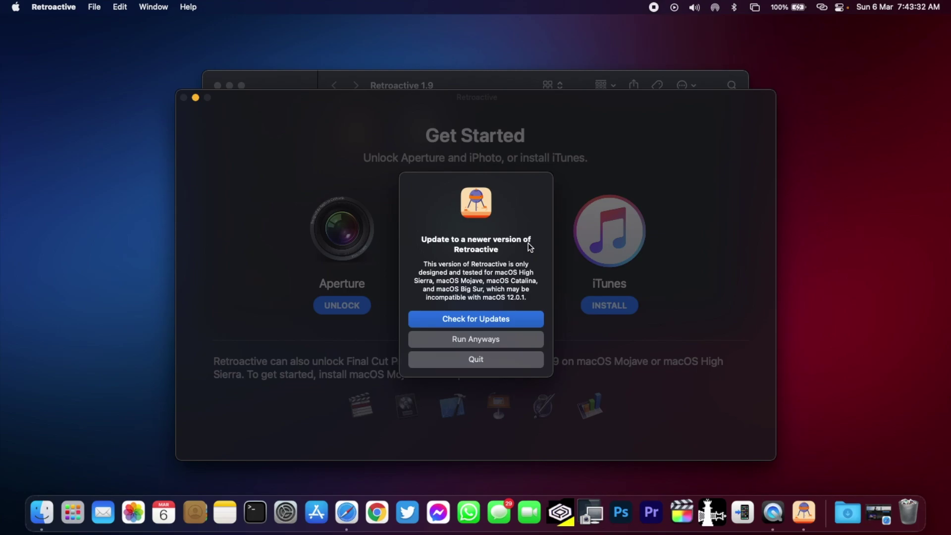
# Step: Dismiss the macOS 12.0.1 incompatibility warning with Run Anyways
pyautogui.click(492, 340)
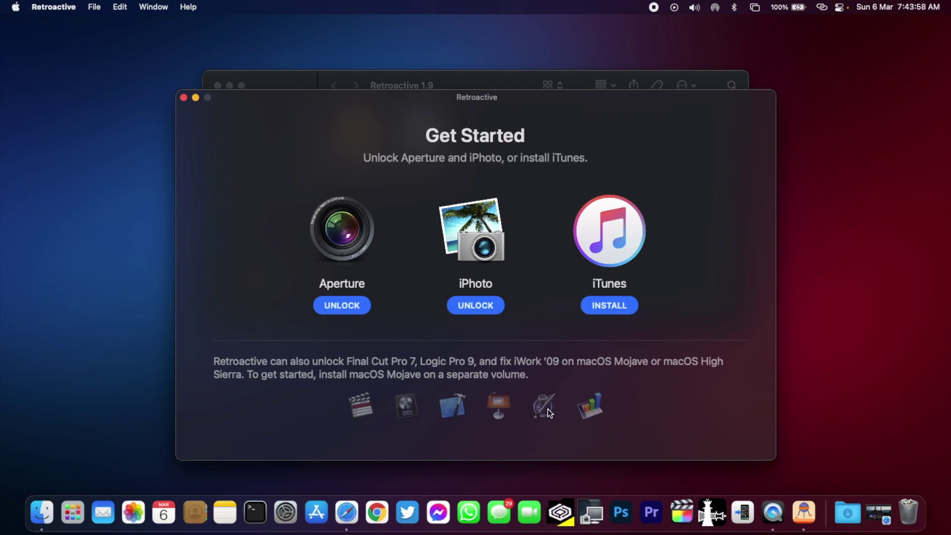
# Step: Choose iTunes 12.9.5 with DJ apps and Dark Mode for installation and continue
pyautogui.click(609, 306)
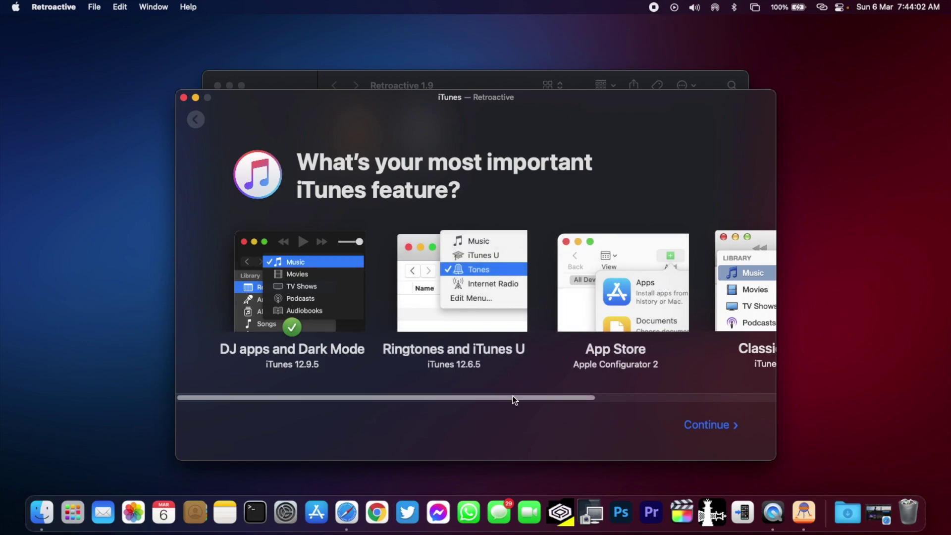
pyautogui.moveTo(513, 396); pyautogui.dragTo(793, 397)
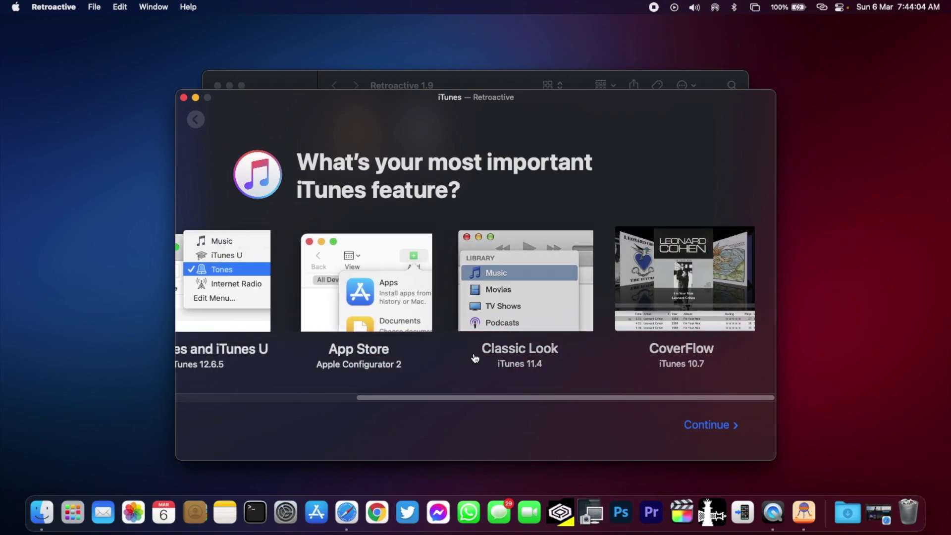
pyautogui.moveTo(517, 399); pyautogui.dragTo(221, 360)
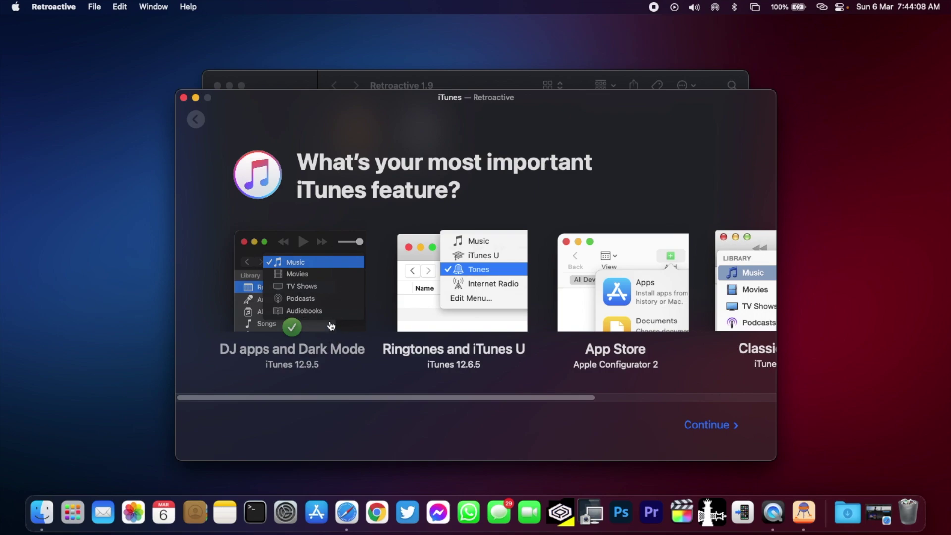
pyautogui.click(710, 425)
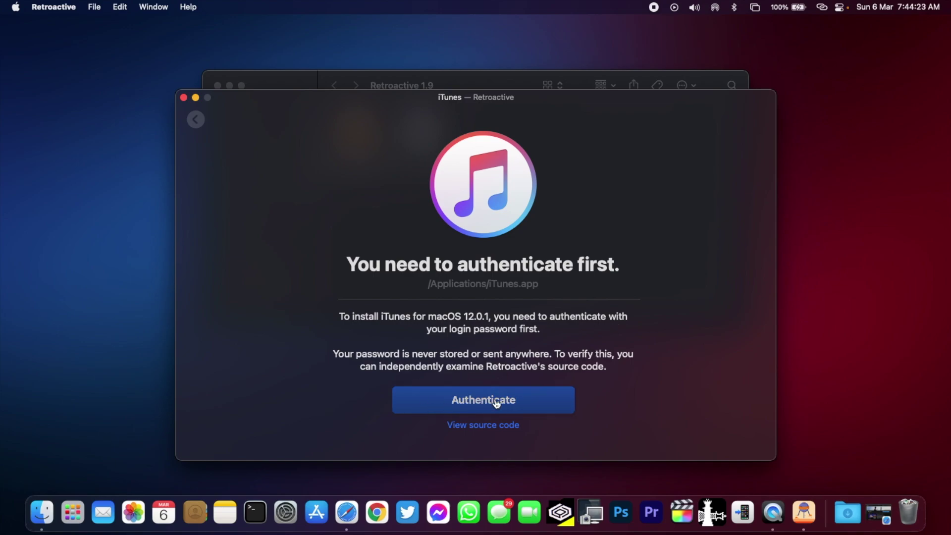
# Step: Authenticate with the account's login password to run the iTunes installation
pyautogui.click(497, 402)
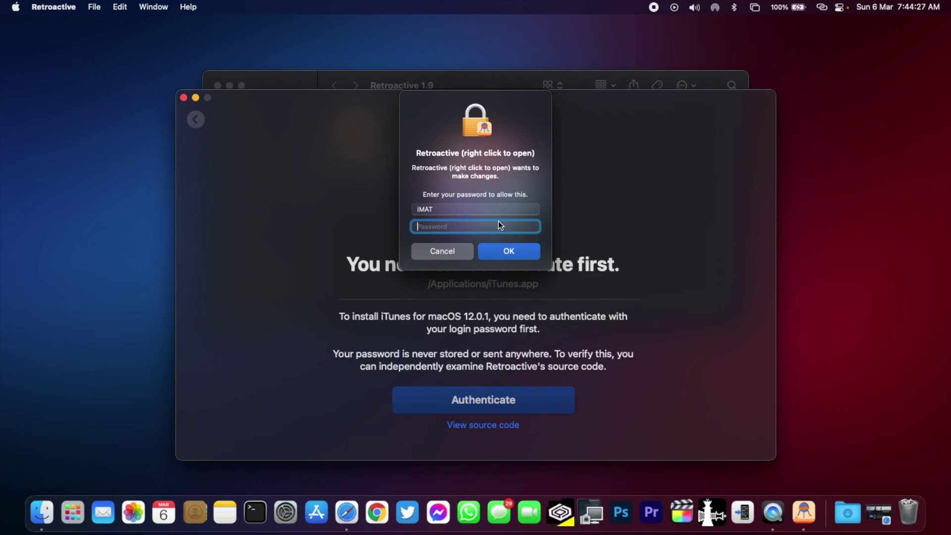
pyautogui.write('•••••')
pyautogui.press('Return')
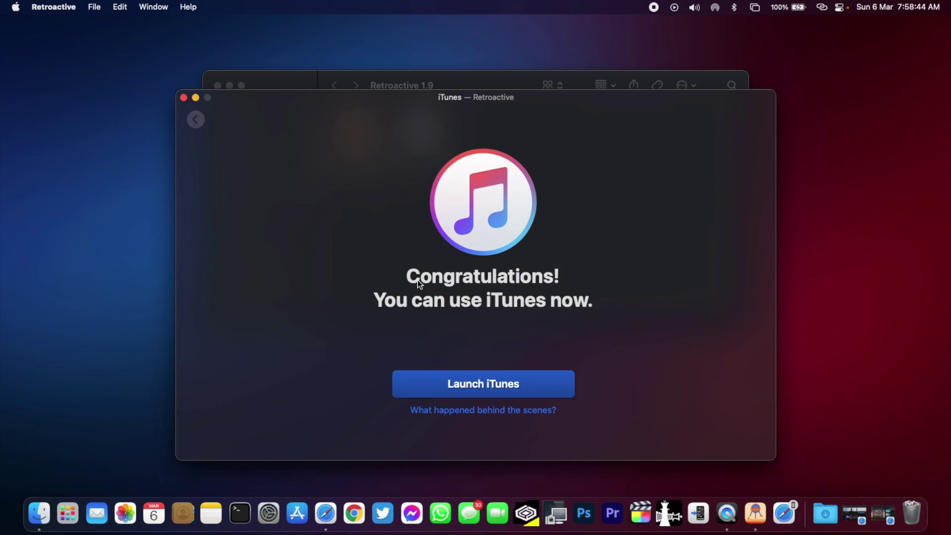
# Step: Launch the new iTunes and agree to share library details on the Welcome screen
pyautogui.click(527, 395)
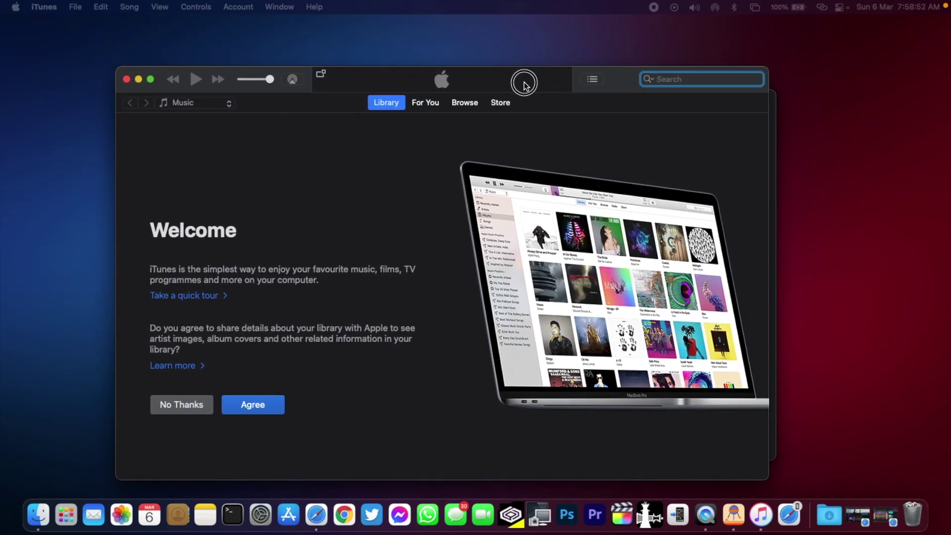
pyautogui.moveTo(524, 85); pyautogui.dragTo(614, 79)
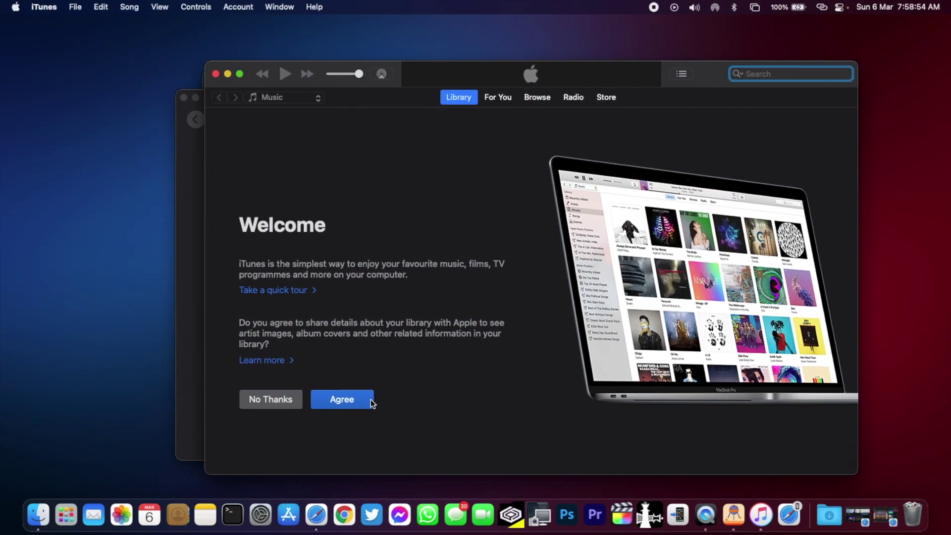
pyautogui.click(326, 405)
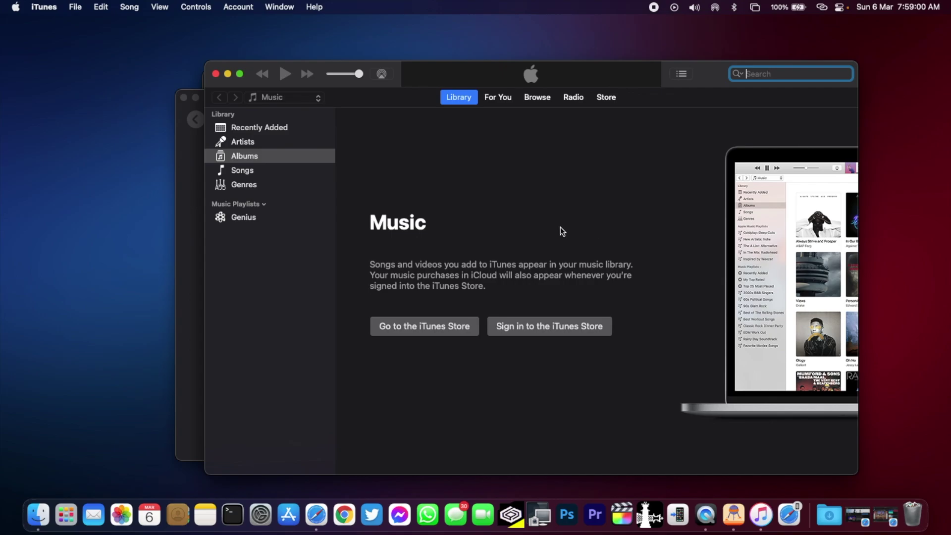
# Step: Show the iPhone 13 Pro Summary page in iTunes and cancel the carrier settings update
pyautogui.click(61, 508)
pyautogui.hscroll(3, 510, 403)
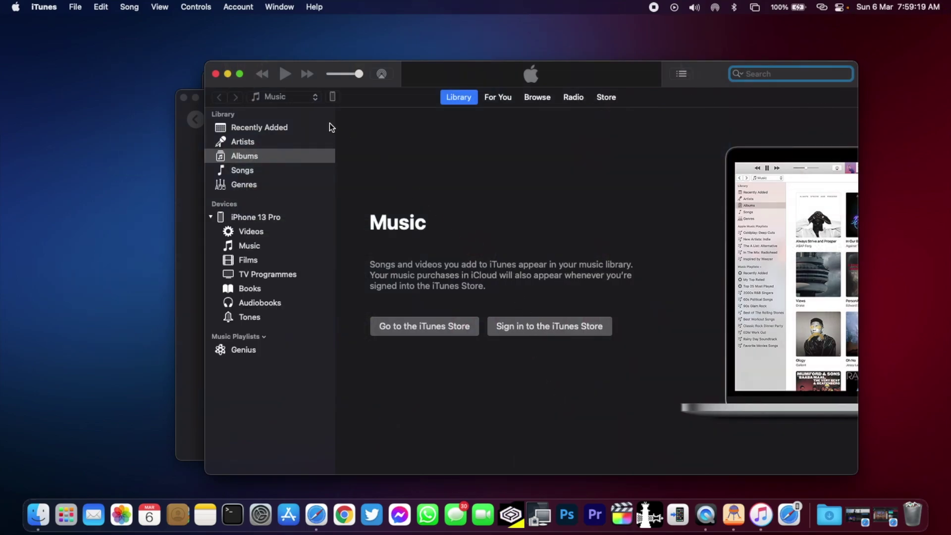
pyautogui.click(333, 97)
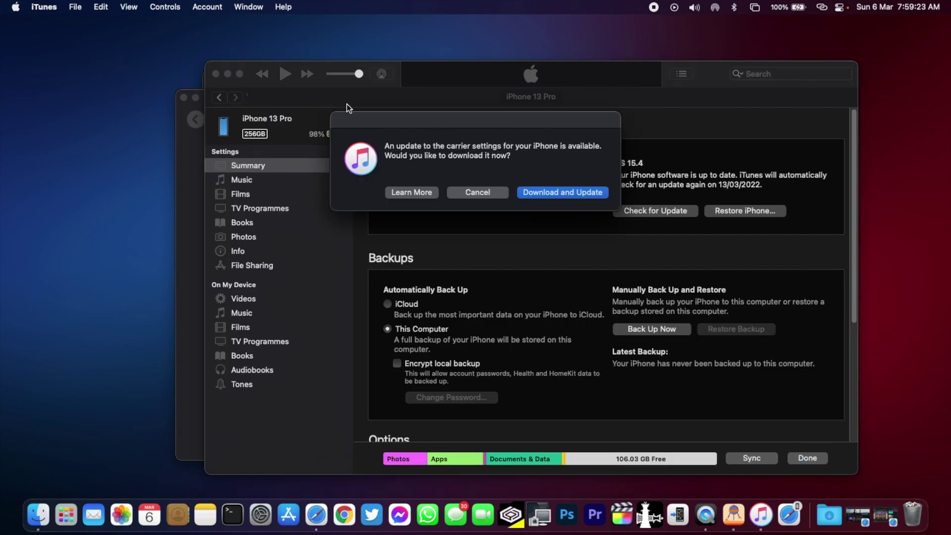
pyautogui.click(477, 194)
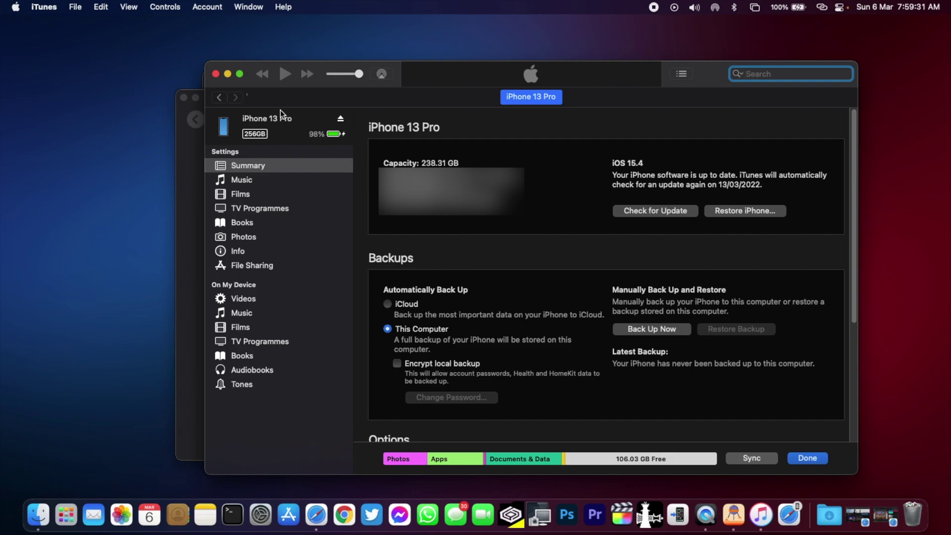
# Step: Close the iTunes window, leaving Retroactive's congratulations screen
pyautogui.click(222, 73)
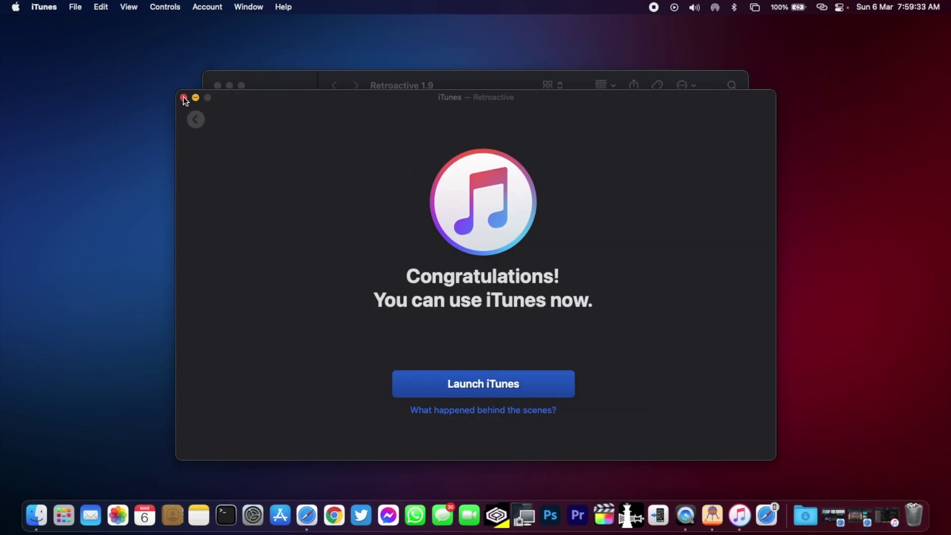